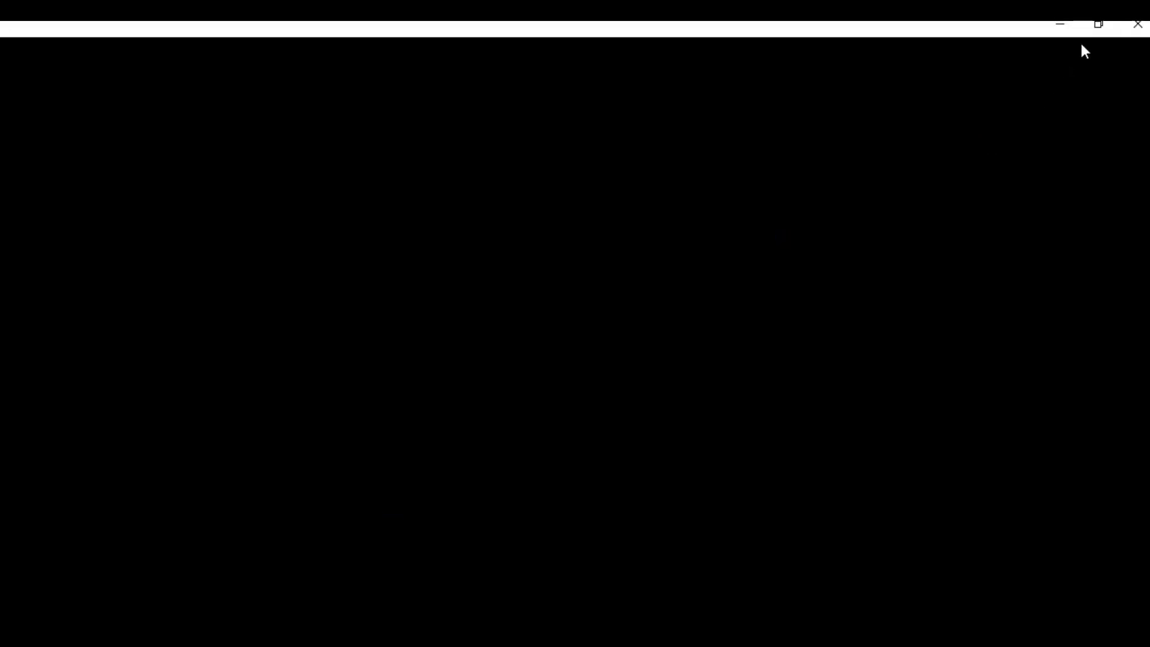
- Copy the full two-column Malayalam sample article, from its heading to the last line, from the smc.org.in/fonts page
{"action": "left_click", "coordinate": [1091, 33]}
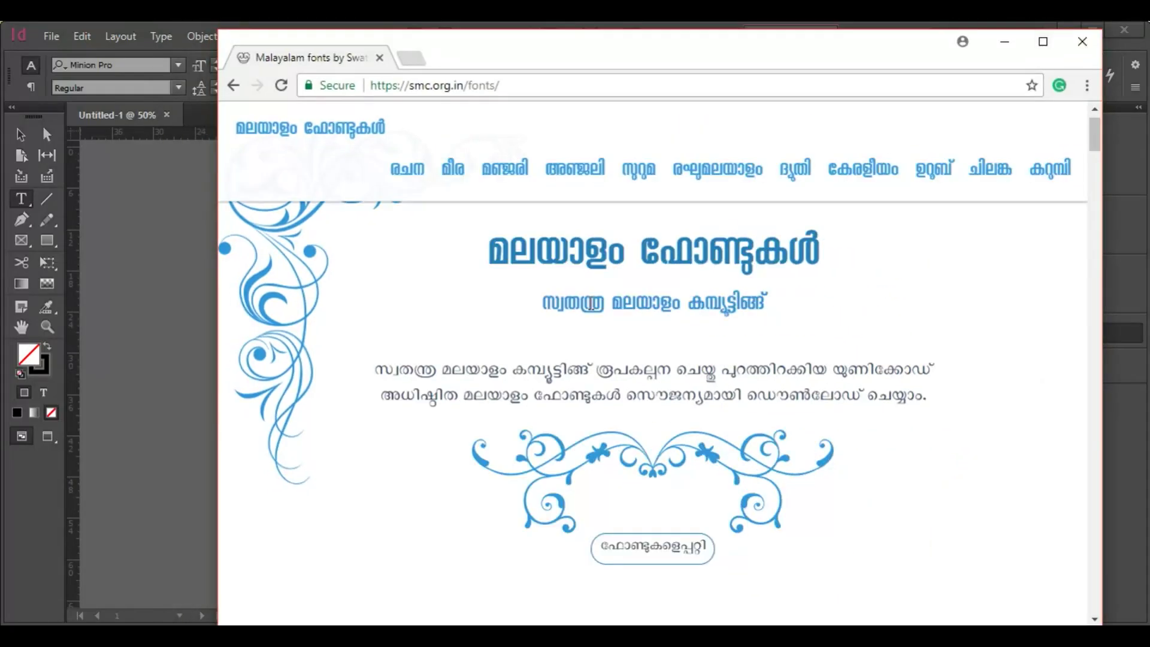
{"action": "scroll", "coordinate": [587, 294], "scroll_direction": "up", "scroll_amount": 1}
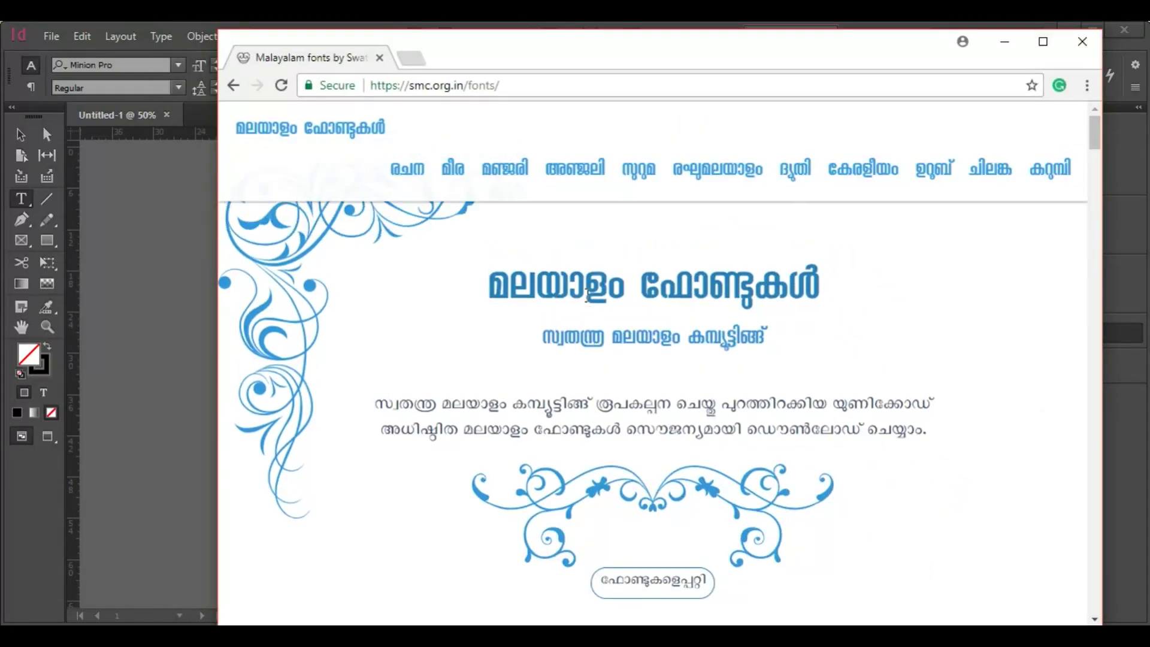
{"action": "scroll", "coordinate": [588, 295], "scroll_direction": "down", "scroll_amount": 10}
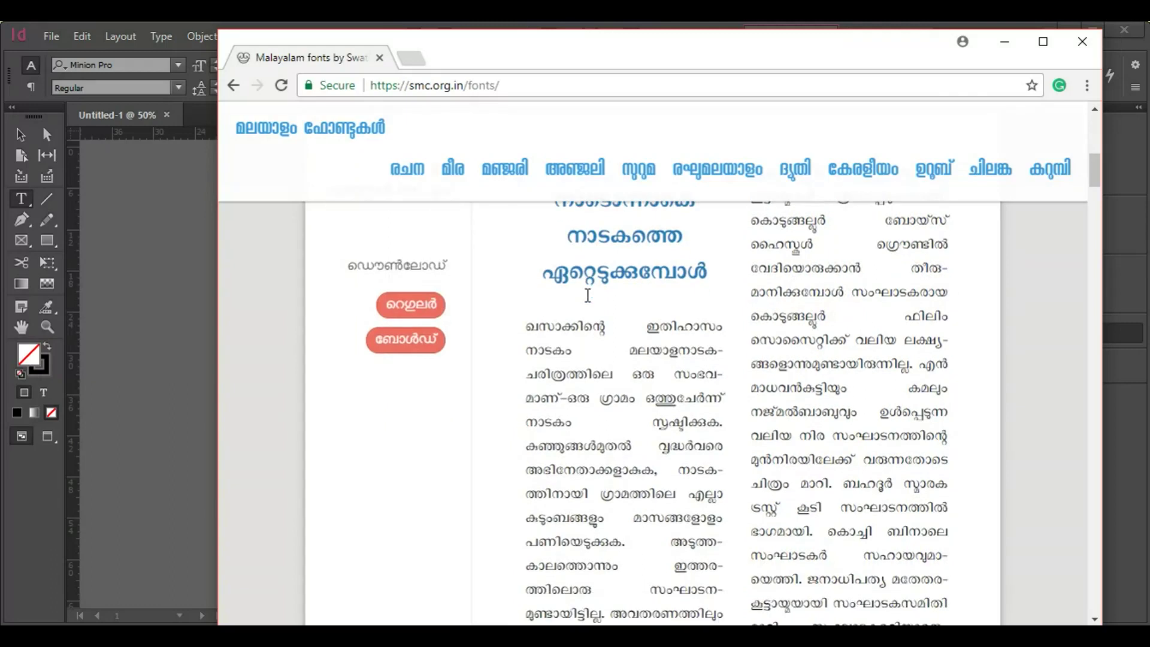
{"action": "scroll", "coordinate": [587, 295], "scroll_direction": "up", "scroll_amount": 1}
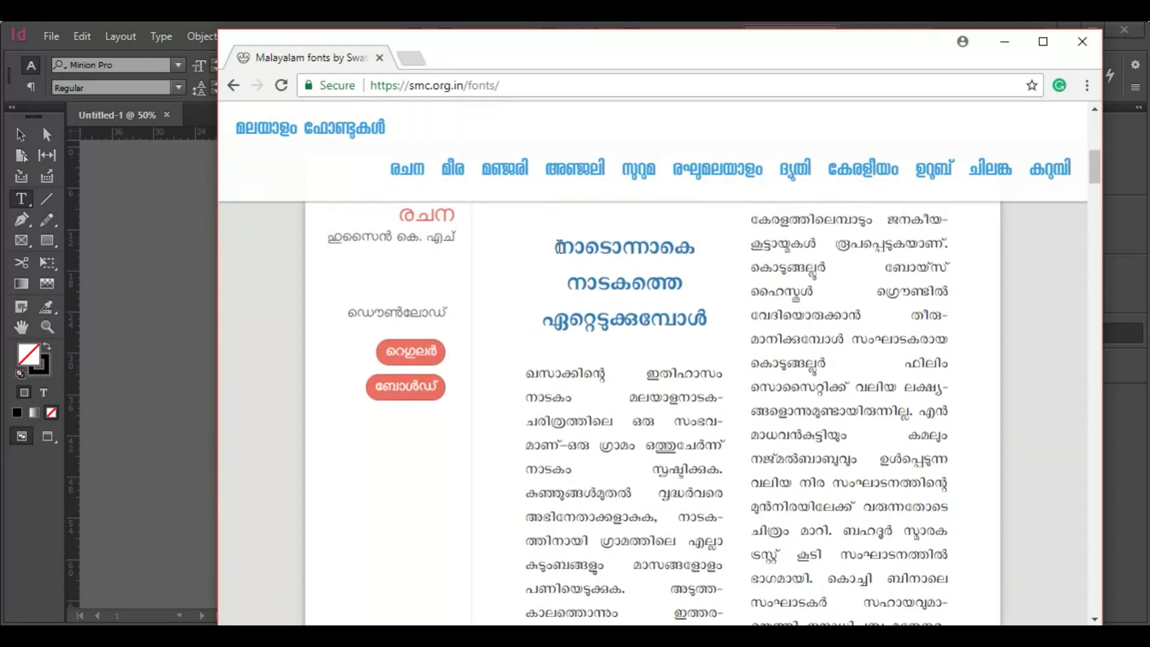
{"action": "left_click_drag", "start_coordinate": [559, 247], "coordinate": [900, 416]}
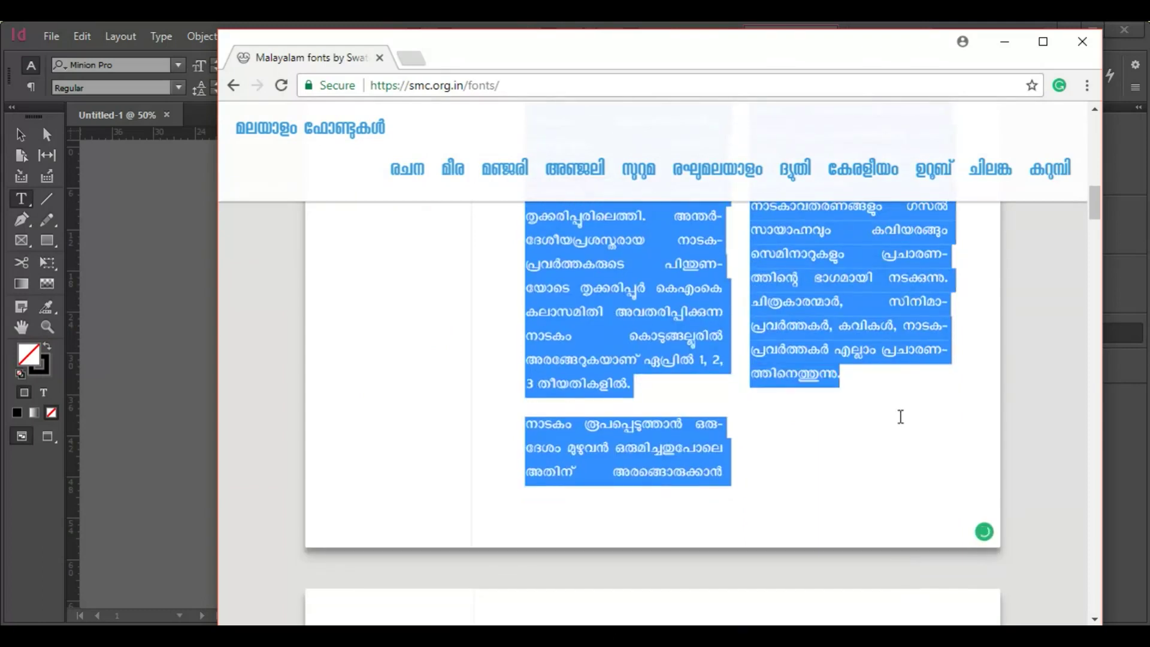
- Switch to InDesign, draw a text frame about 45p0 wide and 58p10.5 high within the page margins, and paste the copied Malayalam article
{"action": "left_click", "coordinate": [1001, 48]}
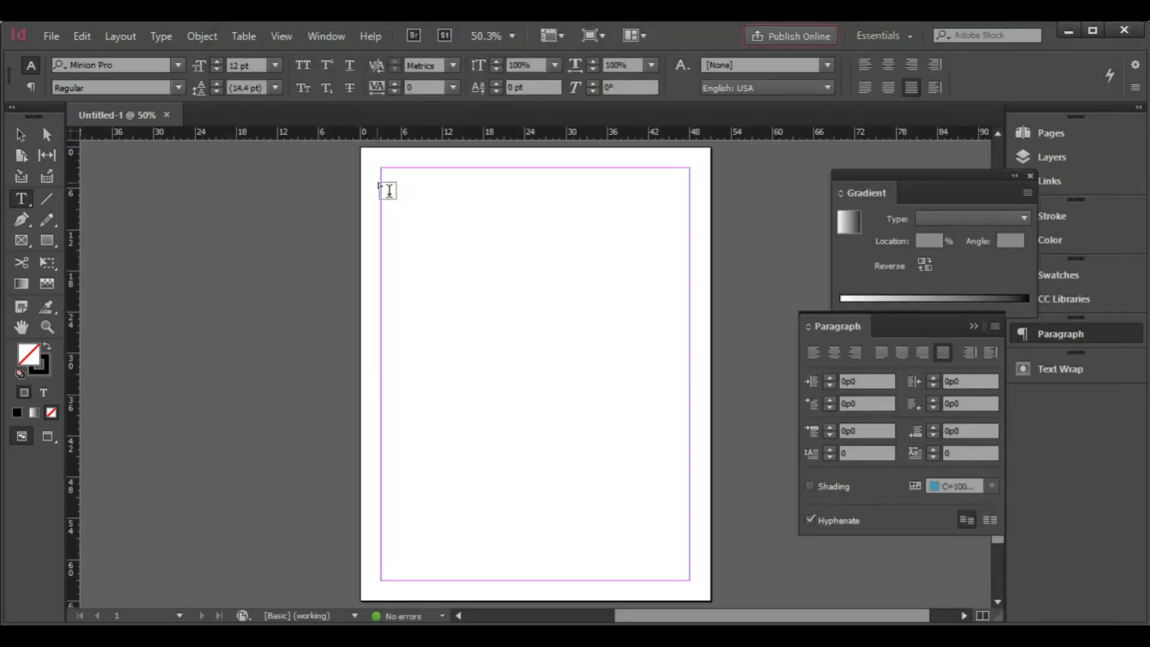
{"action": "left_click_drag", "start_coordinate": [382, 176], "coordinate": [690, 580]}
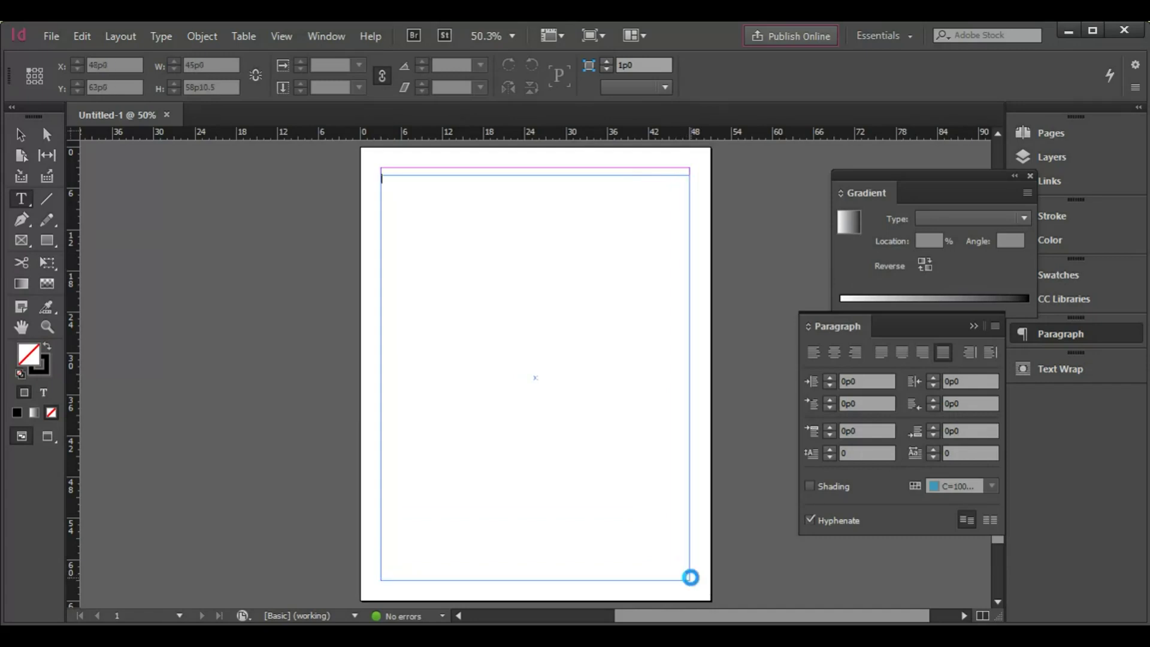
{"action": "key", "text": "ctrl+v"}
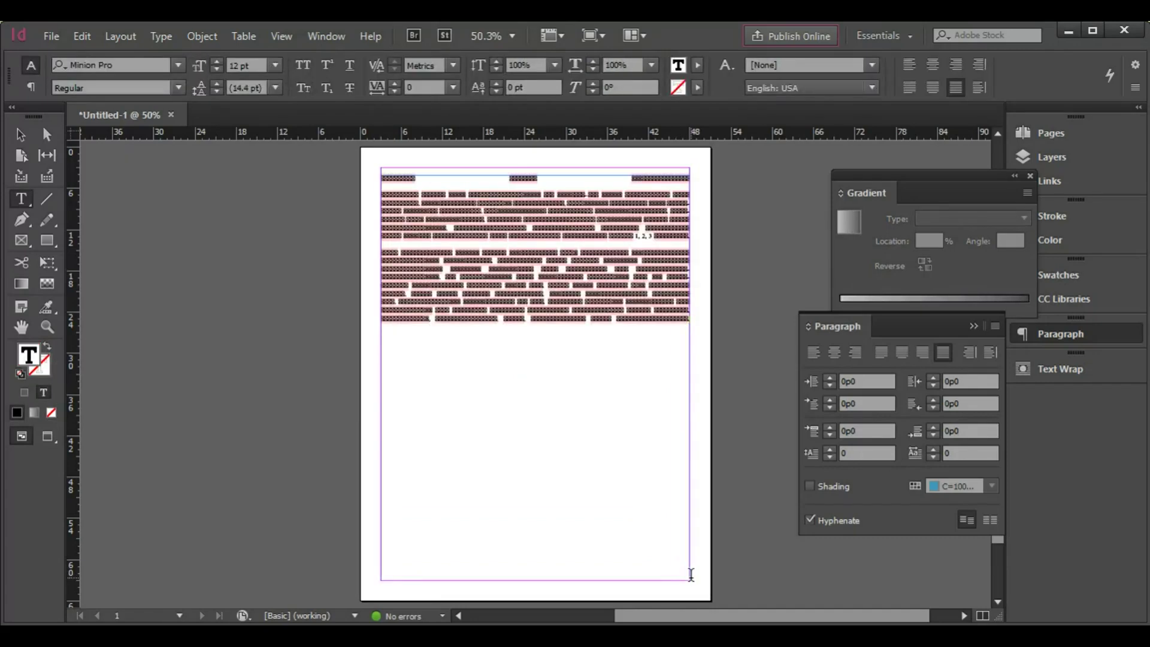
- Set the font of all the pasted text to Manjari Bold
{"action": "key", "text": "ctrl+1"}
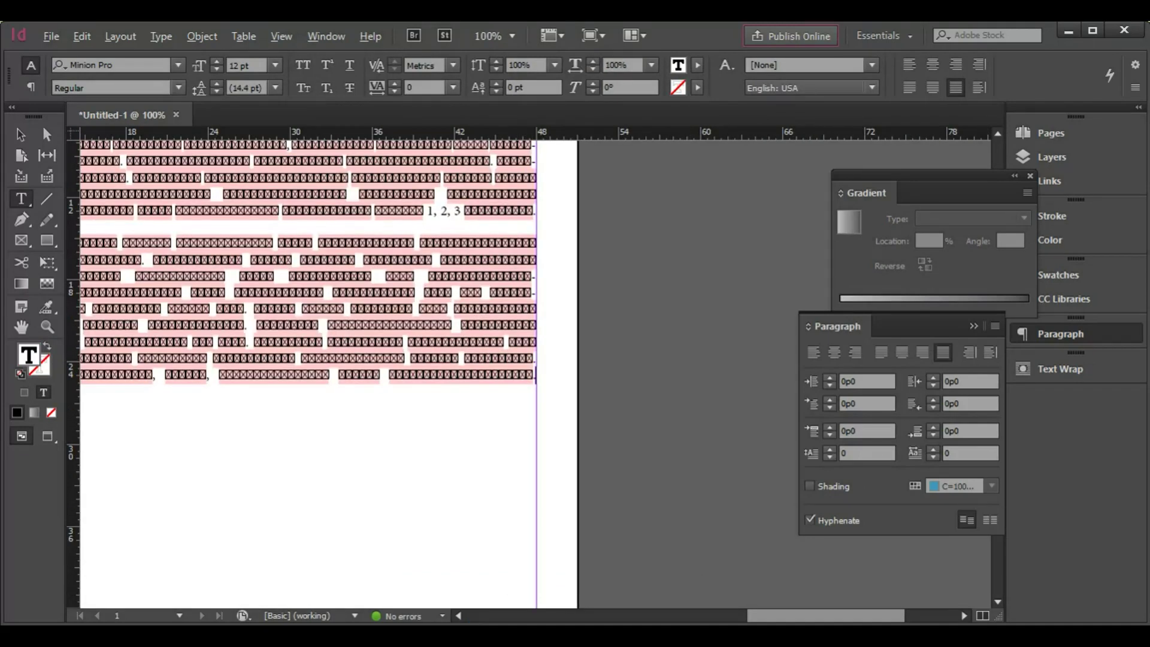
{"action": "left_click_drag", "start_coordinate": [280, 322], "coordinate": [482, 483]}
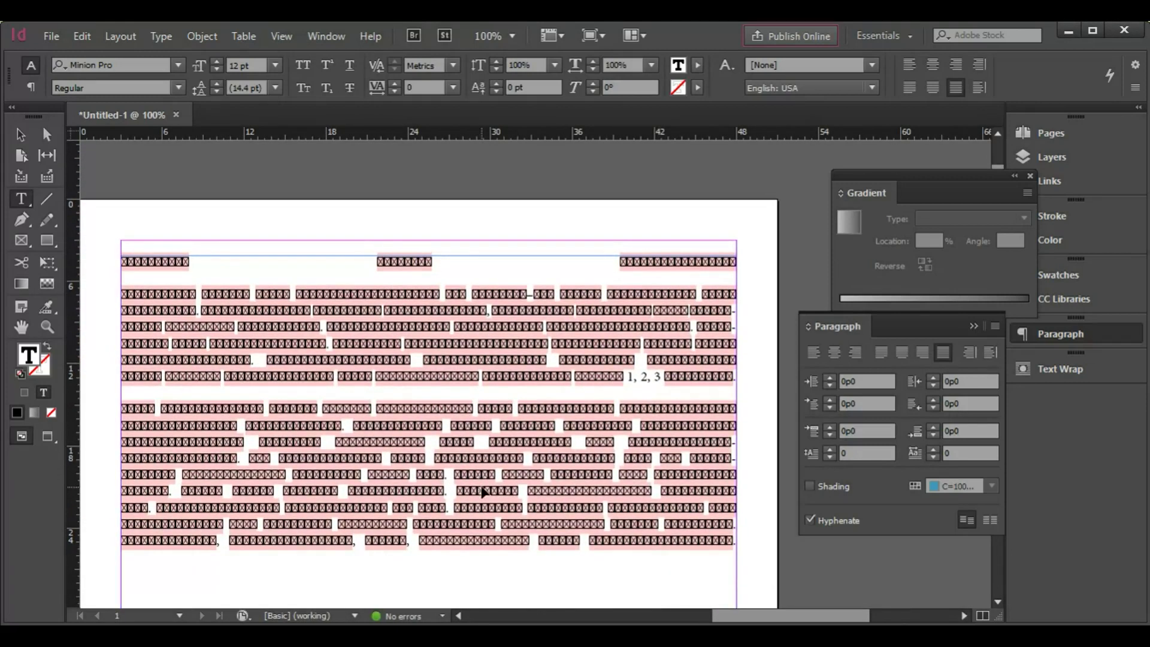
{"action": "key", "text": "ctrl+a"}
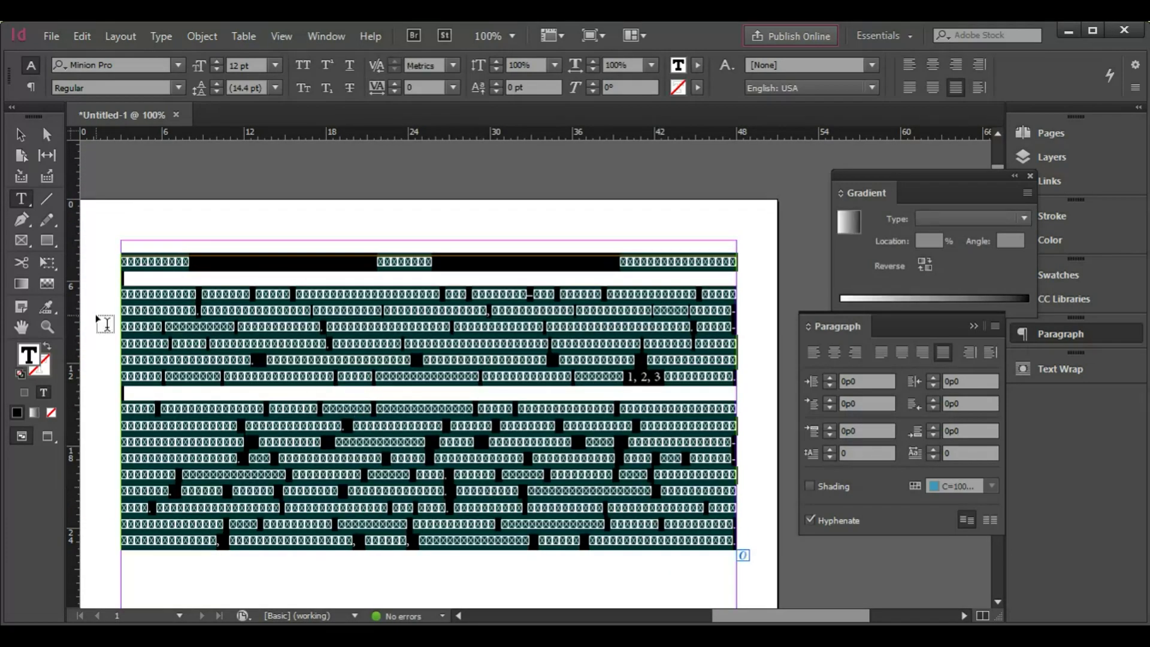
{"action": "left_click", "coordinate": [118, 66]}
{"action": "type", "text": "manja"}
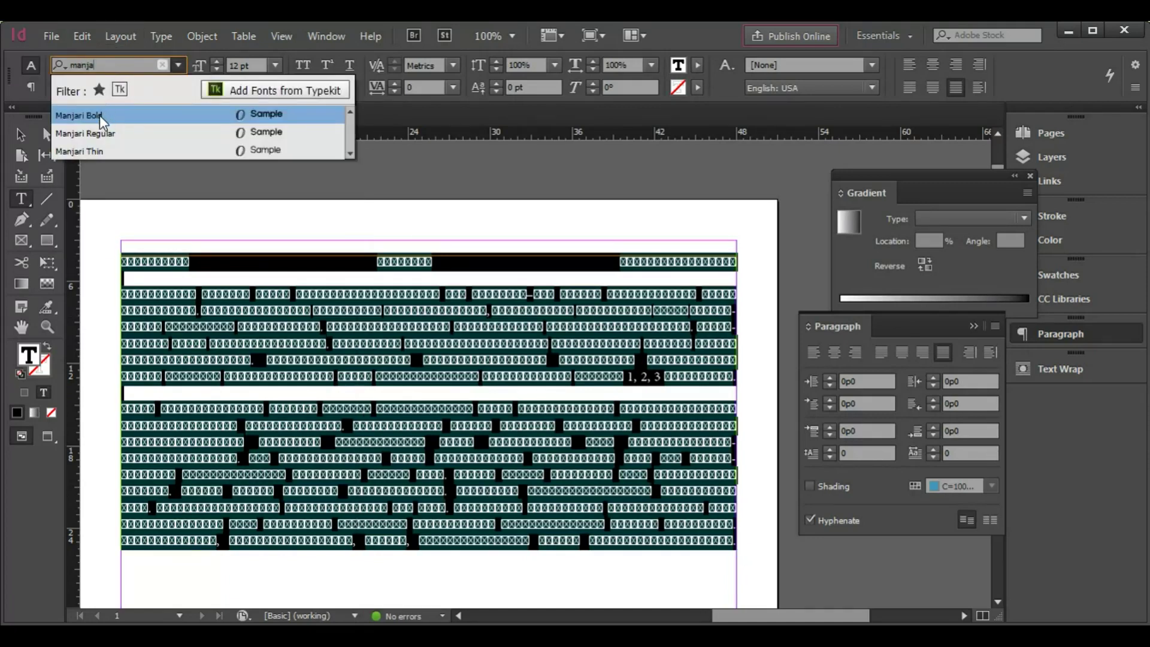
{"action": "left_click", "coordinate": [100, 115]}
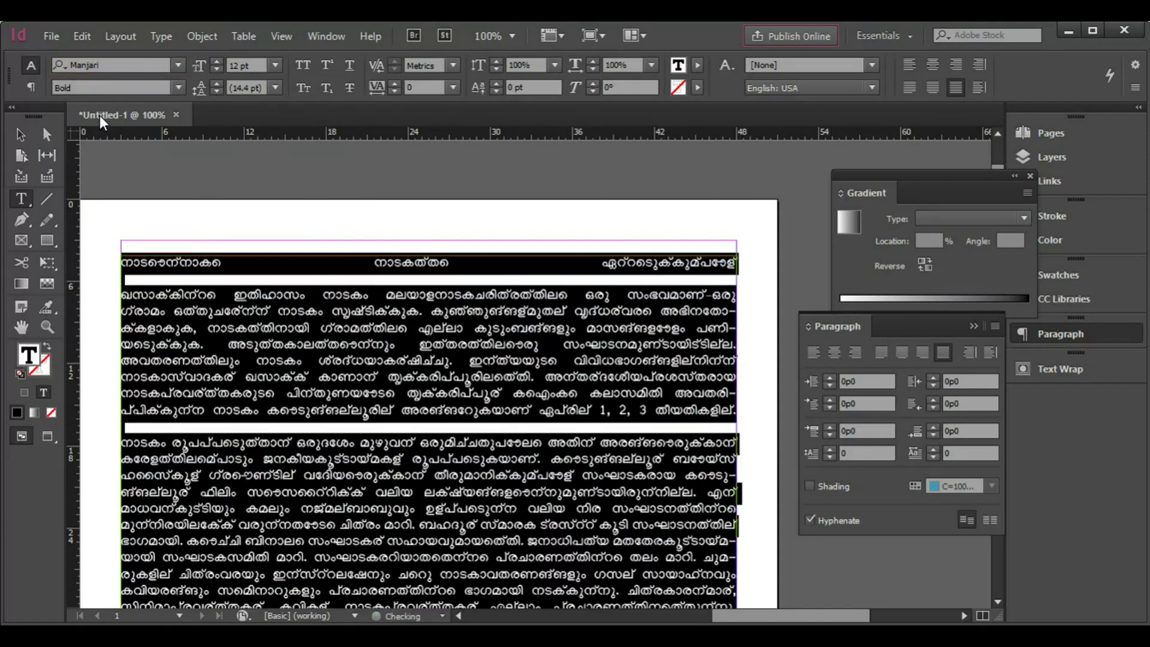
{"action": "left_click", "coordinate": [214, 312]}
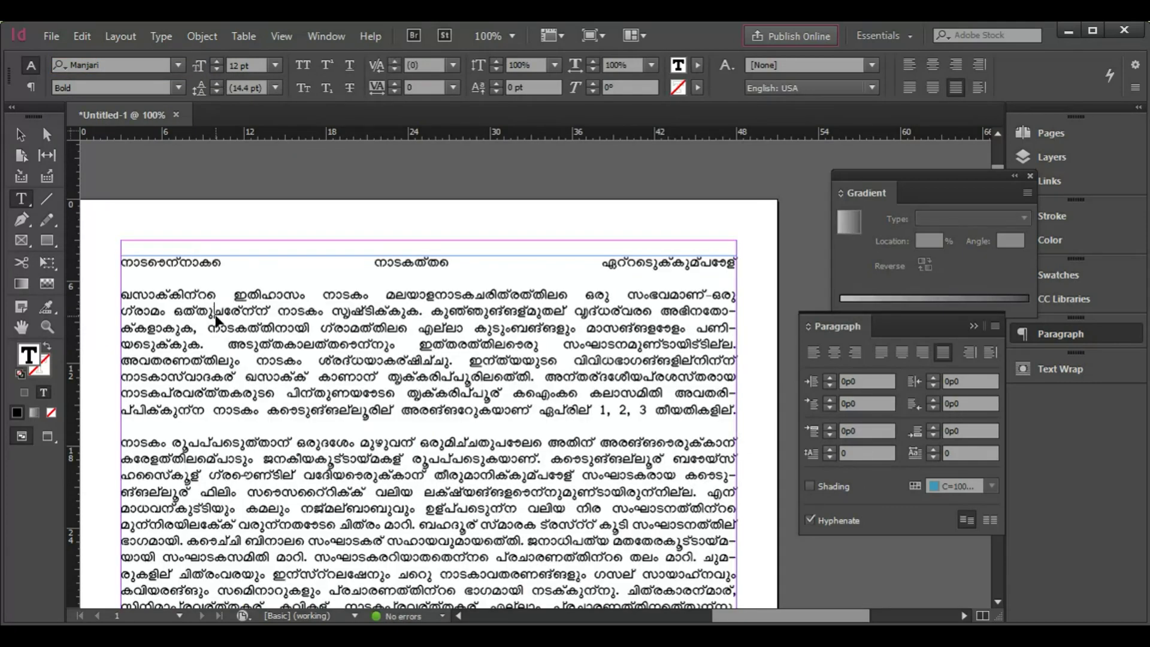
- Apply the Adobe World-Ready Single-line Composer to all of the Malayalam text
{"action": "key", "text": "ctrl+equal"}
{"action": "left_click_drag", "start_coordinate": [465, 358], "coordinate": [381, 309]}
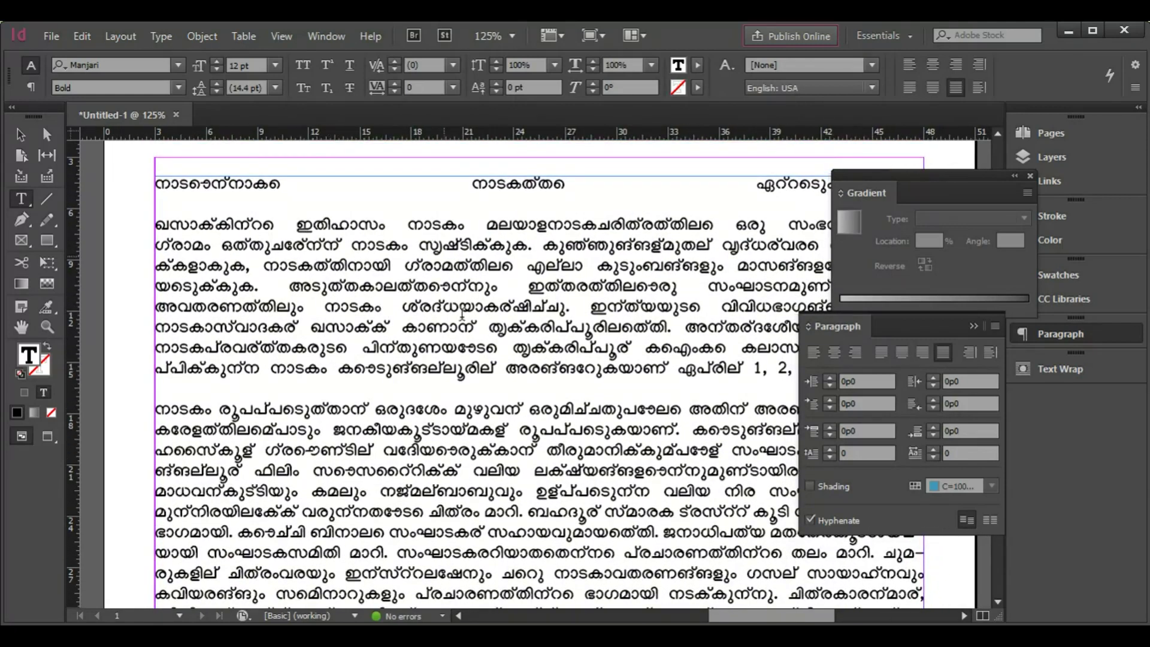
{"action": "left_click_drag", "start_coordinate": [459, 370], "coordinate": [446, 363]}
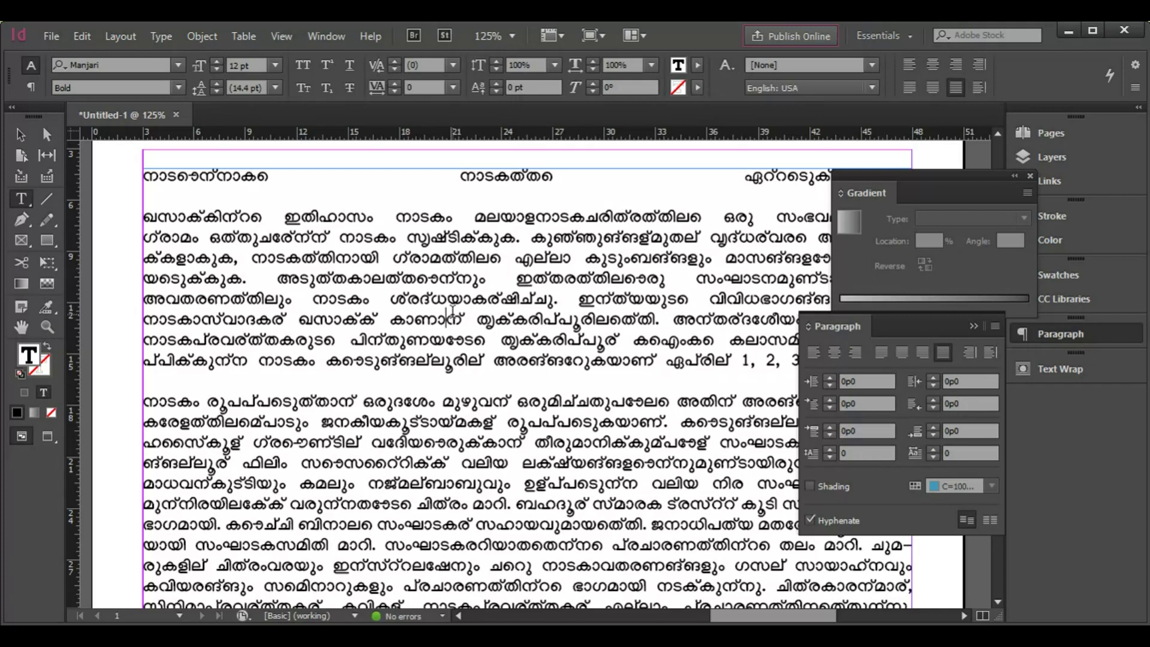
{"action": "key", "text": "ctrl+a"}
{"action": "key", "text": "ctrl+alt+t"}
{"action": "key", "text": "ctrl+alt+t"}
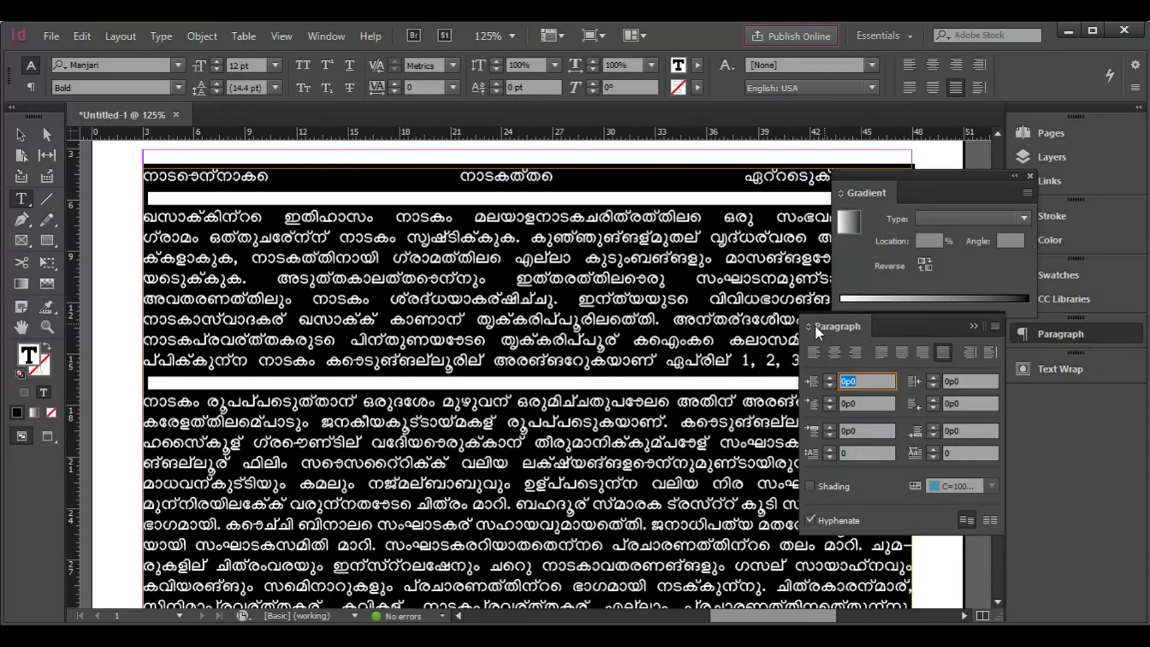
{"action": "left_click", "coordinate": [993, 326]}
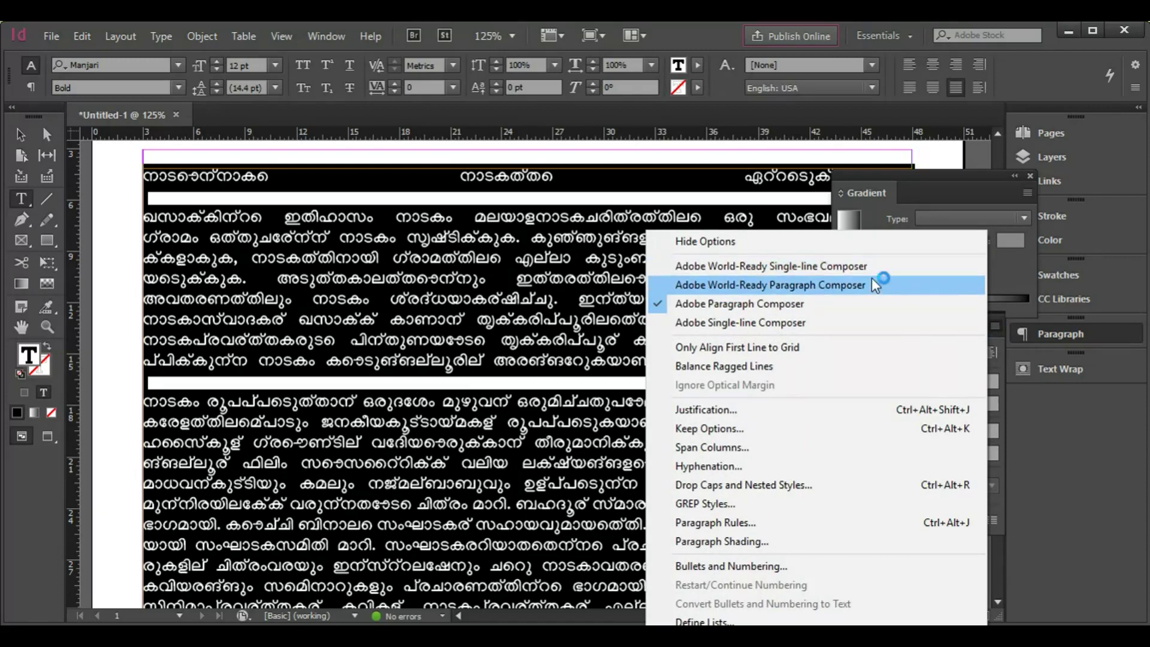
{"action": "left_click", "coordinate": [832, 302]}
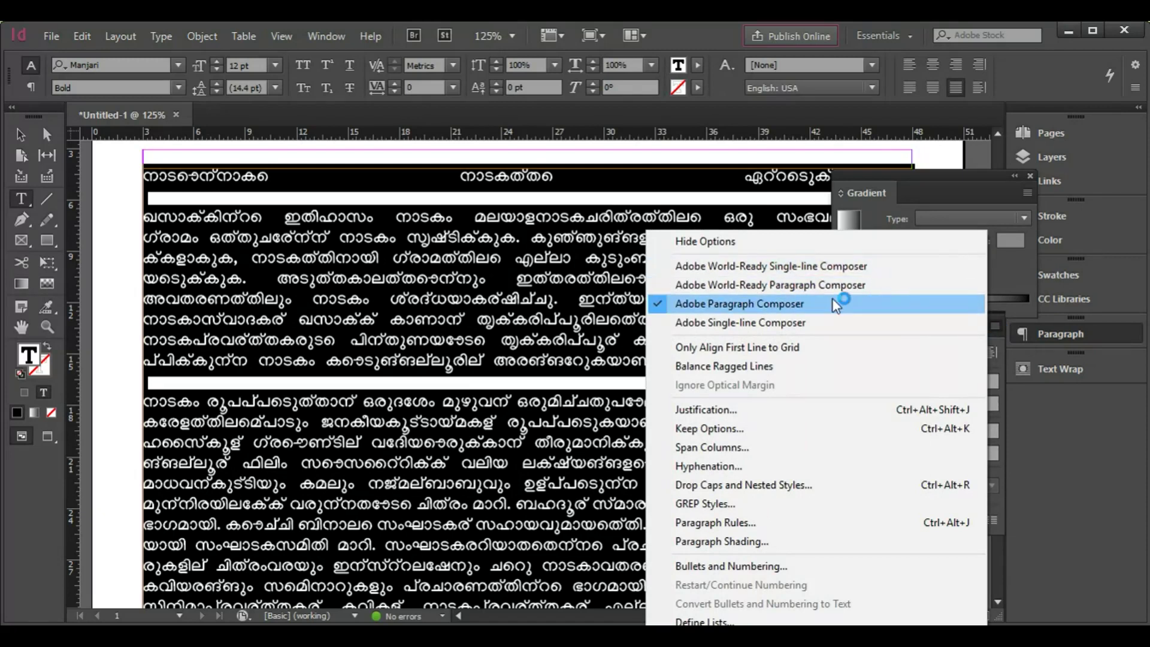
{"action": "left_click", "coordinate": [814, 267]}
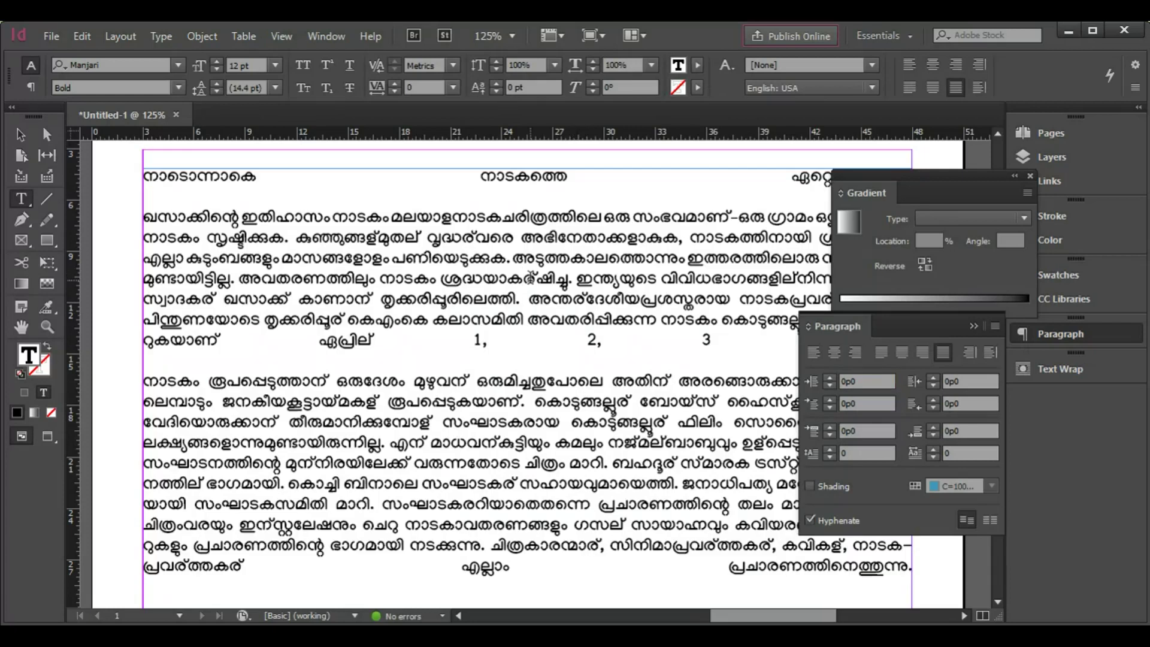
{"action": "left_click", "coordinate": [527, 277]}
- Align all paragraphs in the text frame to the left
{"action": "scroll", "coordinate": [527, 277], "scroll_direction": "up", "scroll_amount": 2}
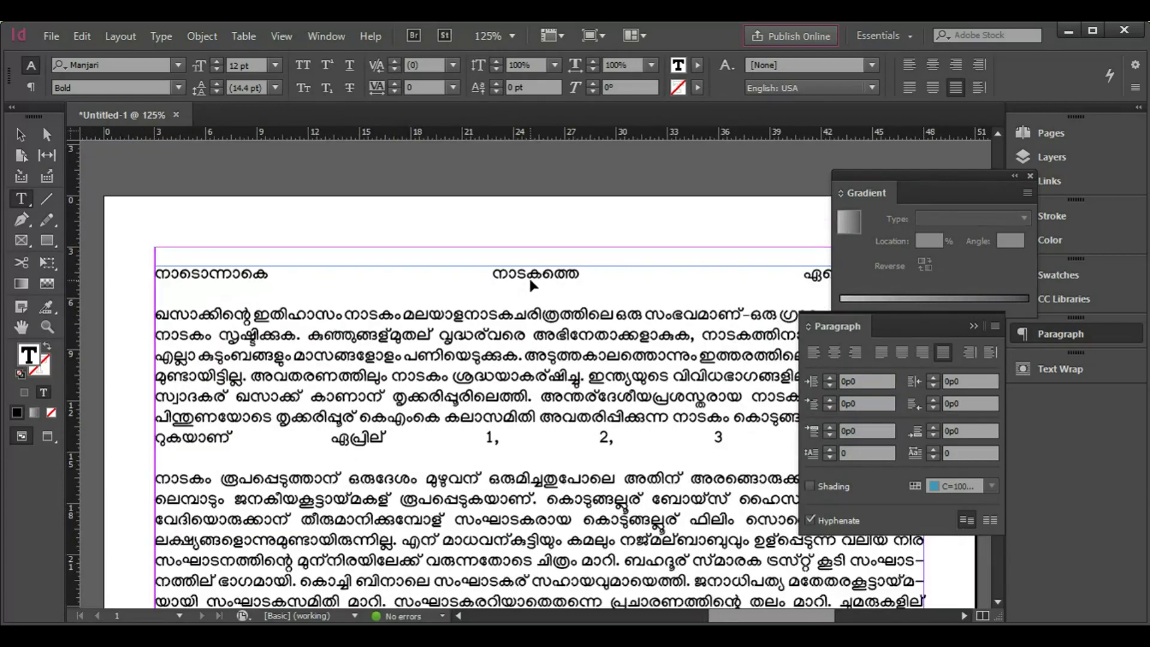
{"action": "left_click_drag", "start_coordinate": [547, 392], "coordinate": [485, 357]}
{"action": "key", "text": "ctrl+a"}
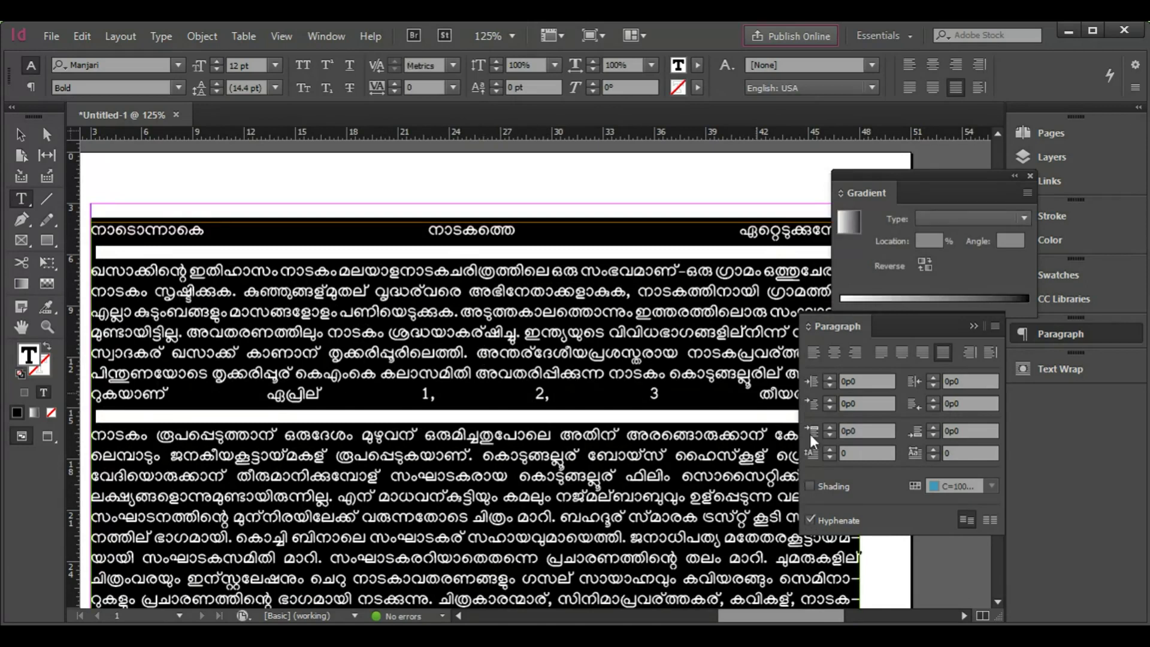
{"action": "left_click", "coordinate": [813, 352]}
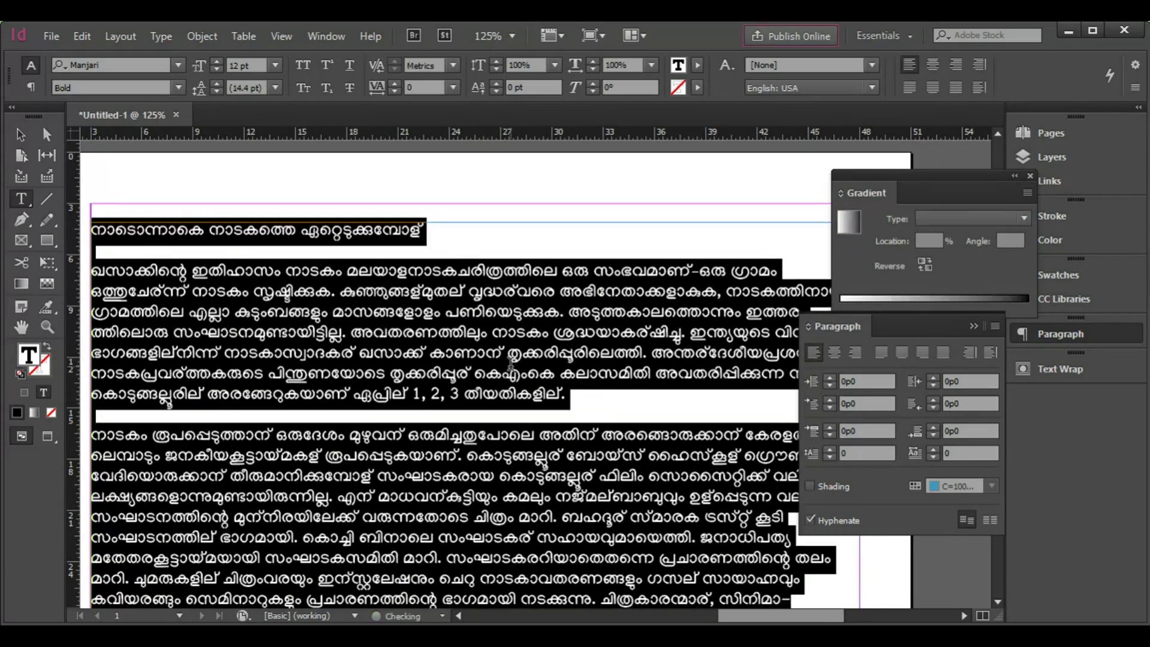
{"action": "left_click", "coordinate": [510, 363]}
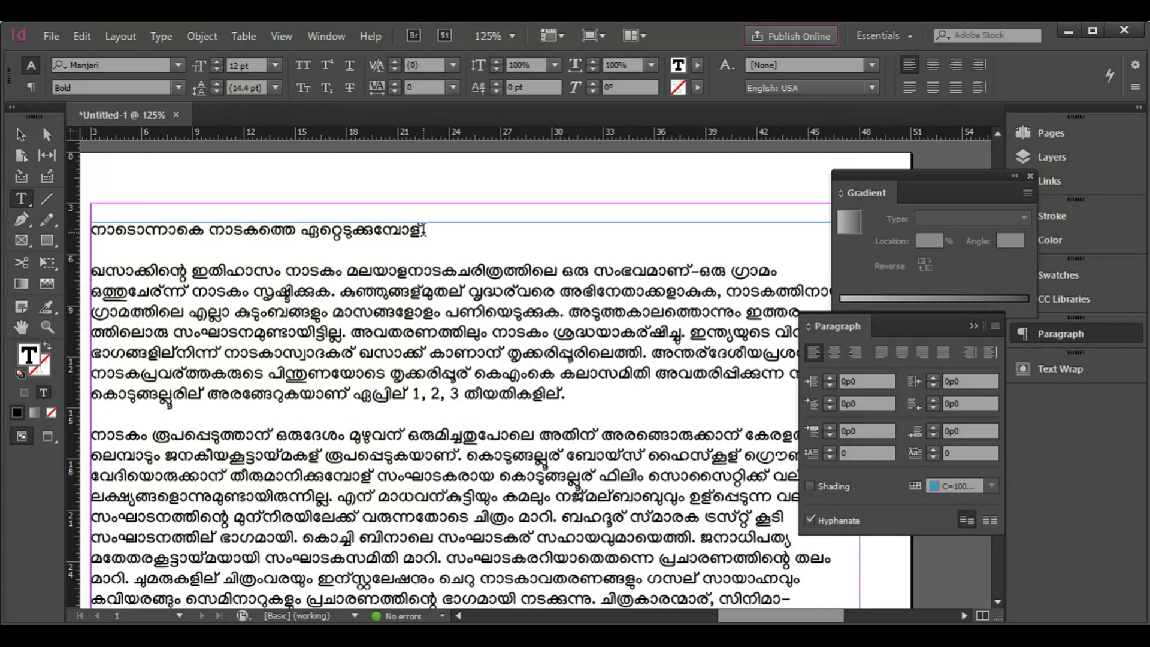
- Set the language of the whole text to Malayalam (India)
{"action": "left_click", "coordinate": [423, 230]}
{"action": "key", "text": "ctrl+a"}
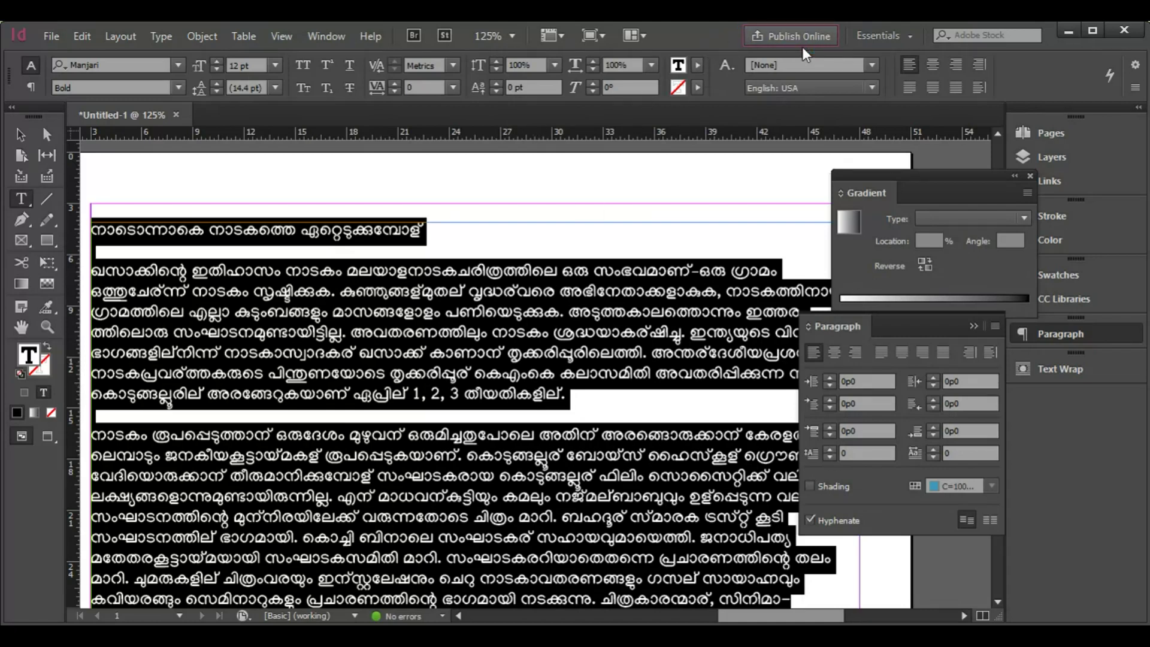
{"action": "left_click", "coordinate": [833, 86]}
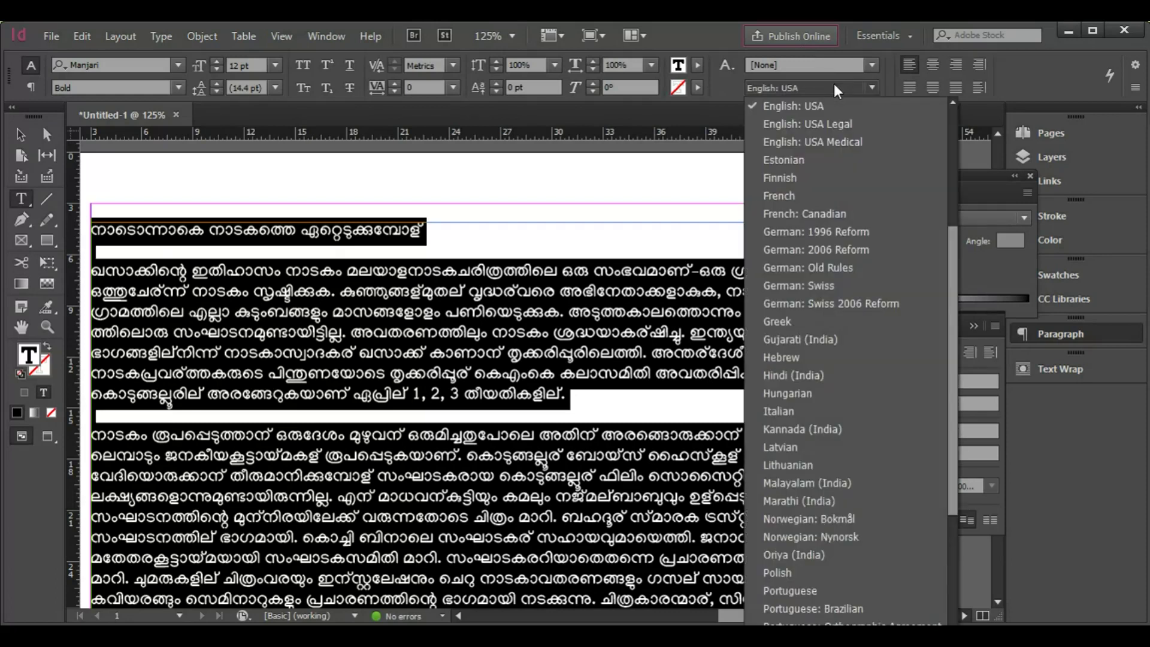
{"action": "key", "text": "m"}
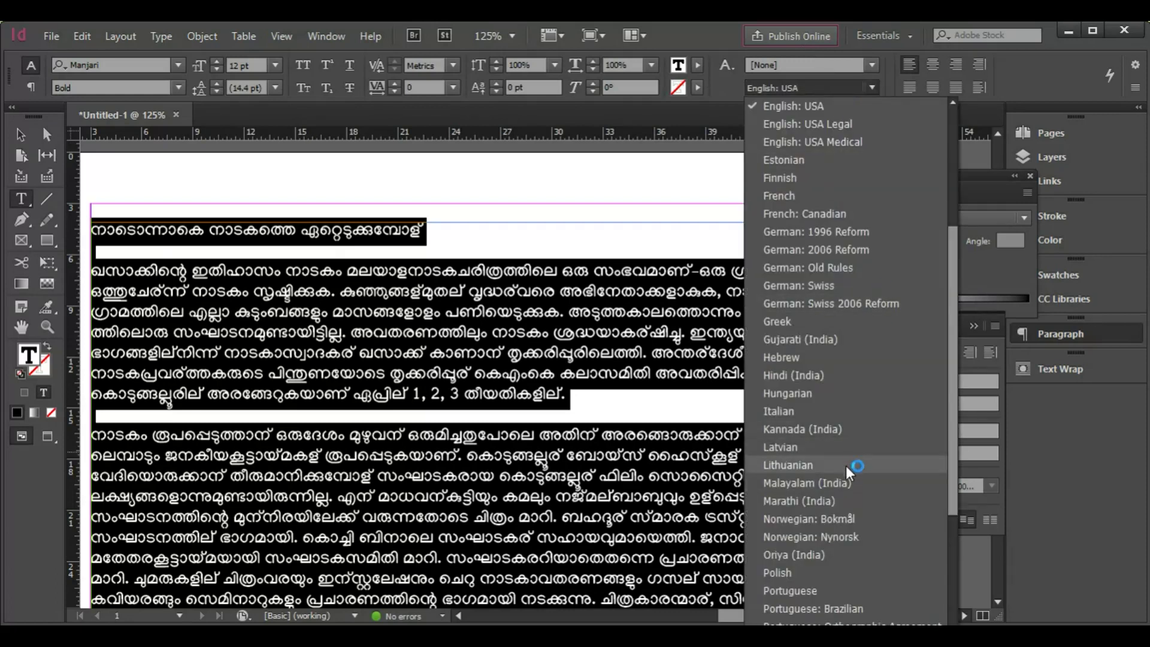
{"action": "left_click", "coordinate": [843, 486]}
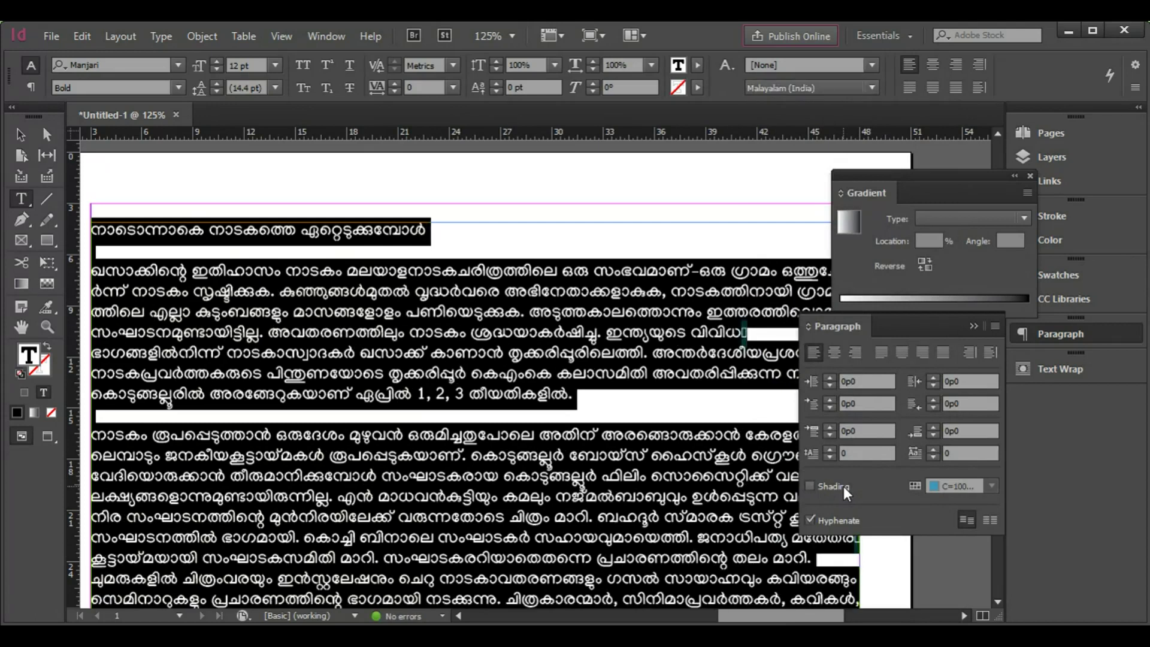
{"action": "left_click", "coordinate": [438, 231]}
- Examine the final chillu letters of the heading and the first paragraph, and highlight a word in that paragraph's fourth line
{"action": "left_click_drag", "start_coordinate": [427, 230], "coordinate": [412, 231]}
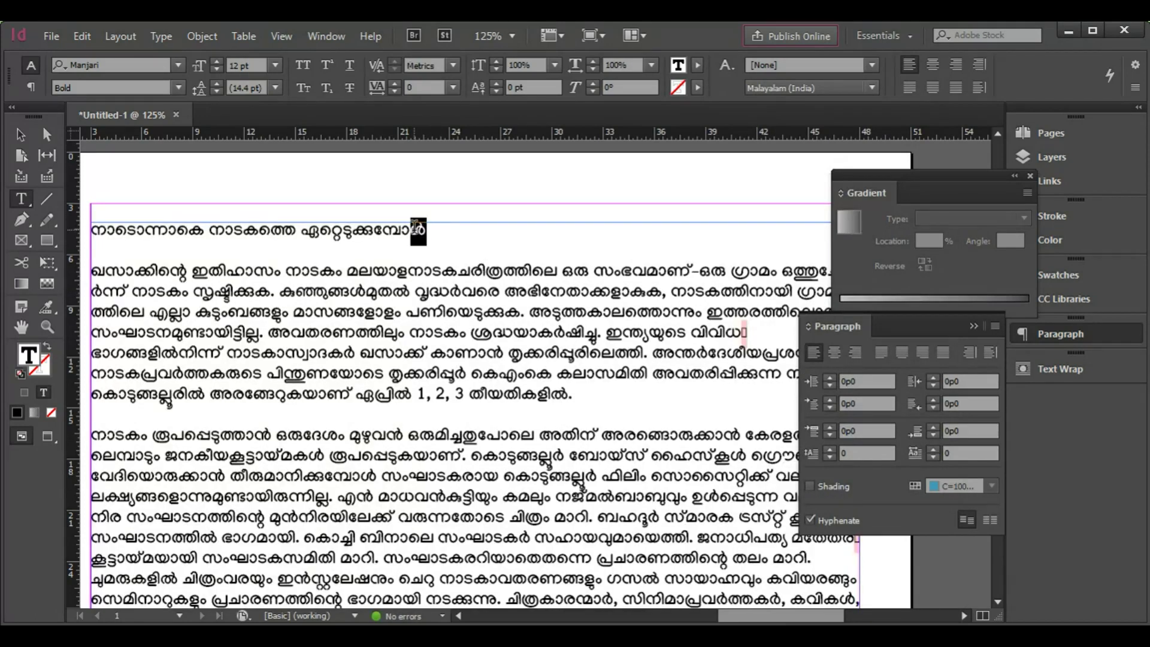
{"action": "left_click_drag", "start_coordinate": [572, 394], "coordinate": [563, 393]}
{"action": "left_click", "coordinate": [554, 392]}
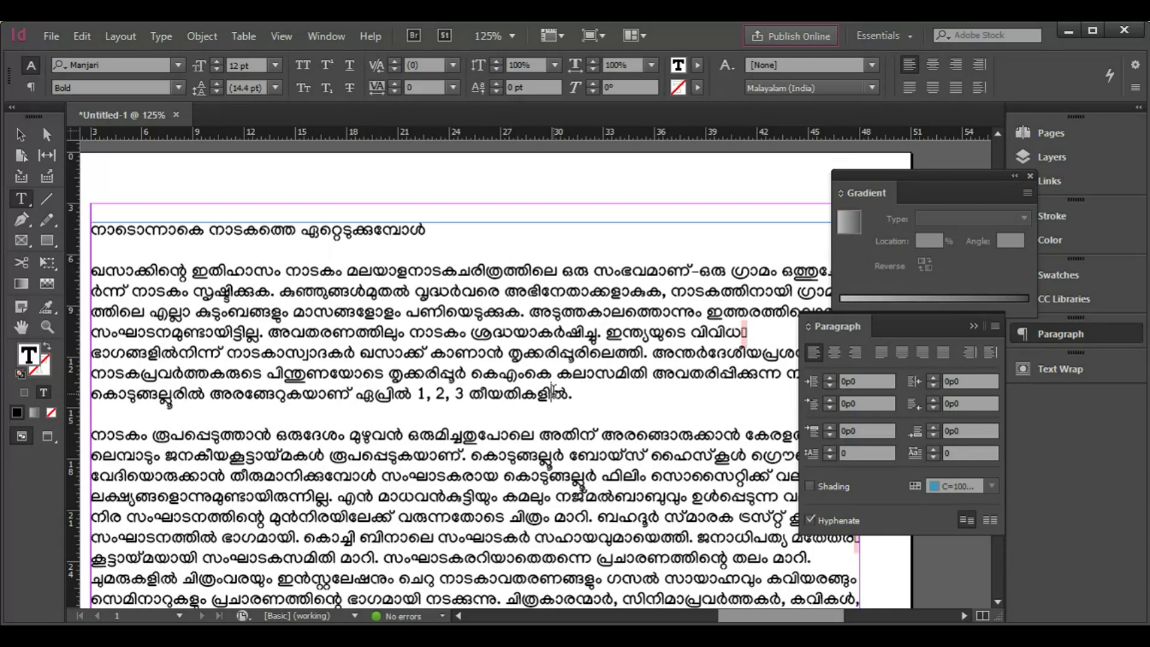
{"action": "double_click", "coordinate": [332, 342]}
{"action": "double_click", "coordinate": [332, 331]}
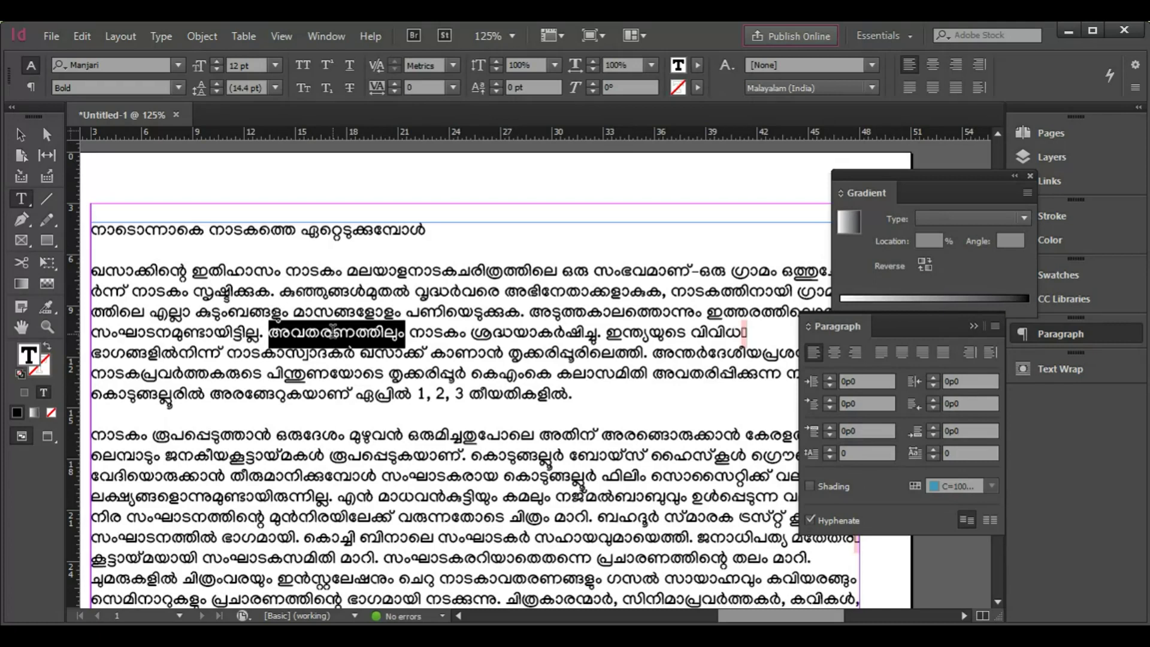